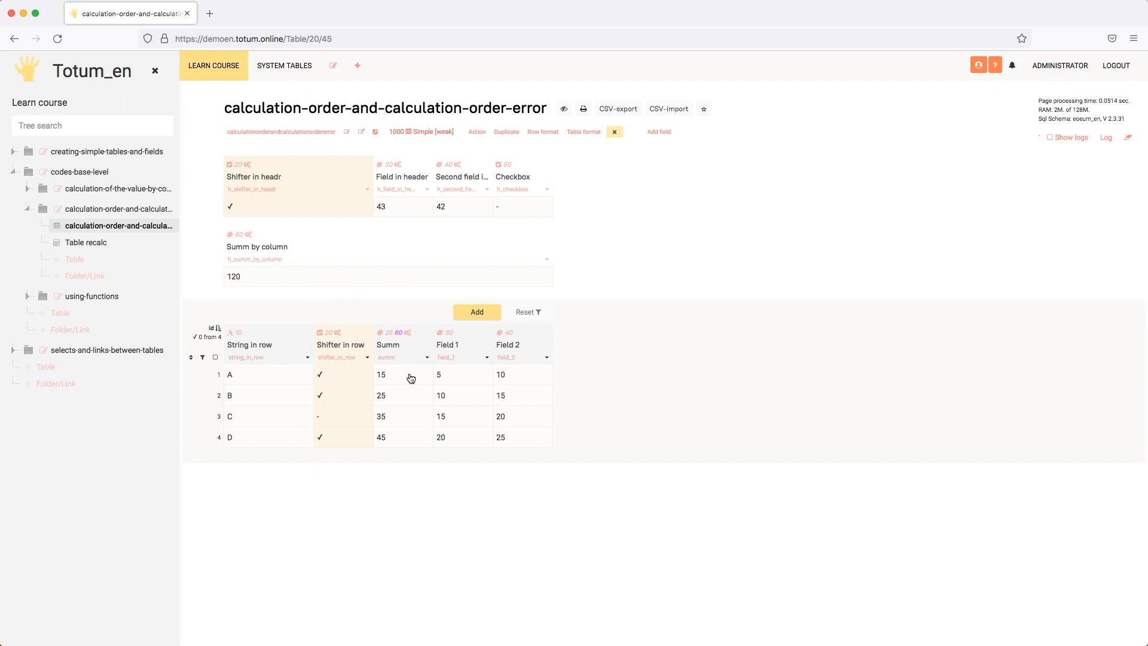
# Check the total of the Summ column and review the settings of the Summ by column header field.
pyautogui.moveTo(410, 382); pyautogui.dragTo(414, 447)
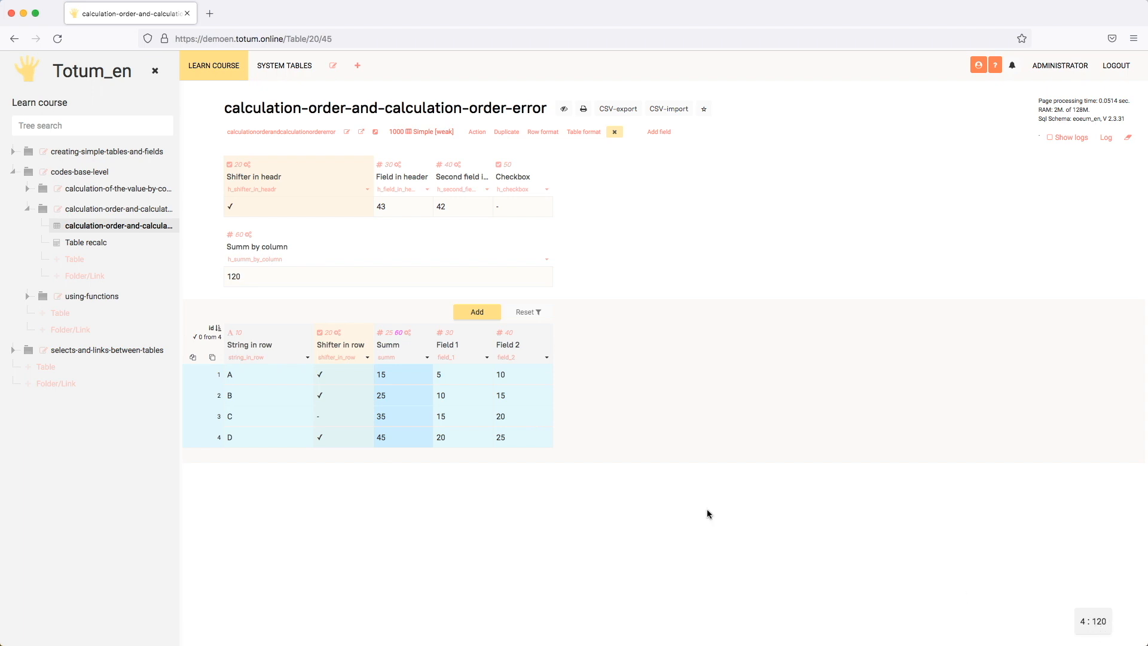
pyautogui.click(409, 380)
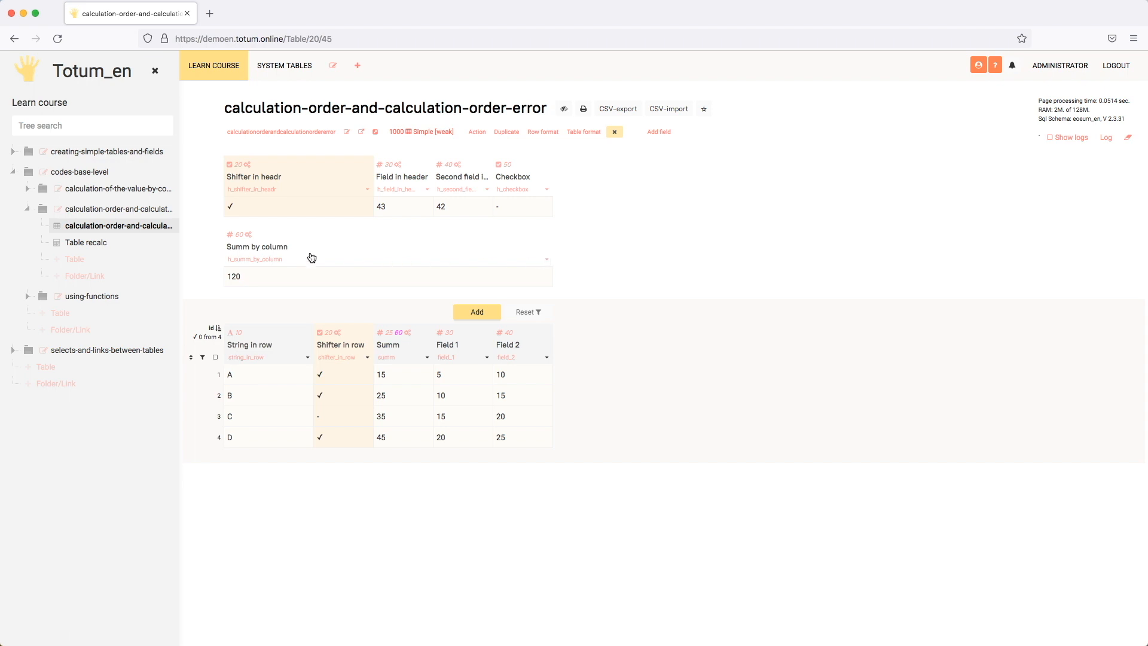
pyautogui.click(545, 257)
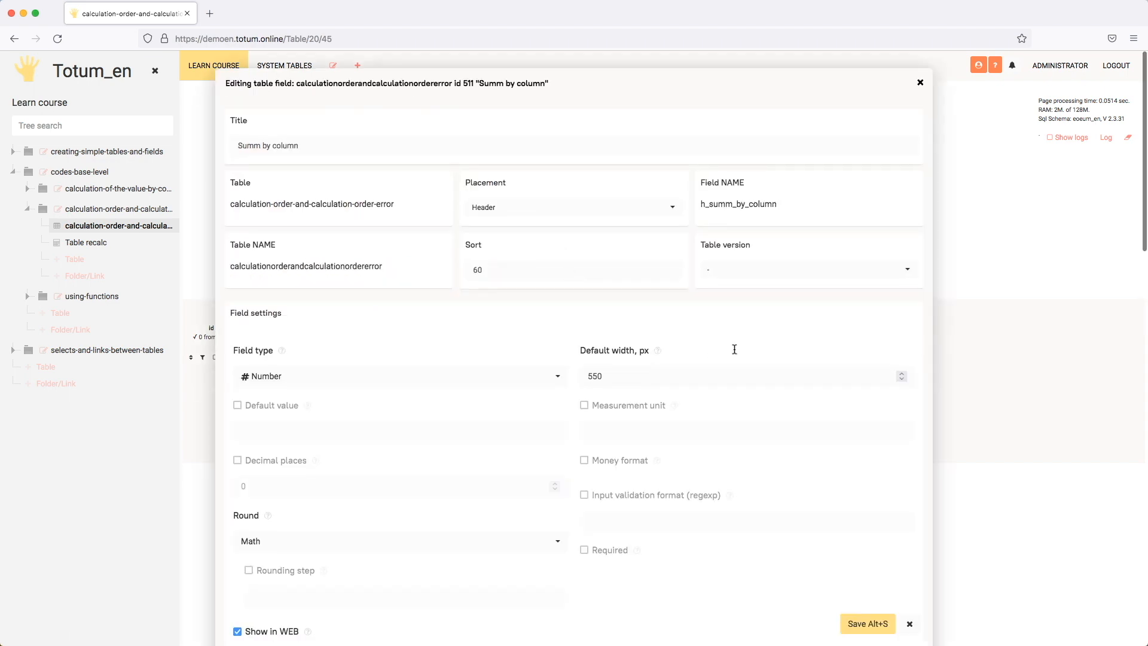
pyautogui.scroll(-5, 734, 349)
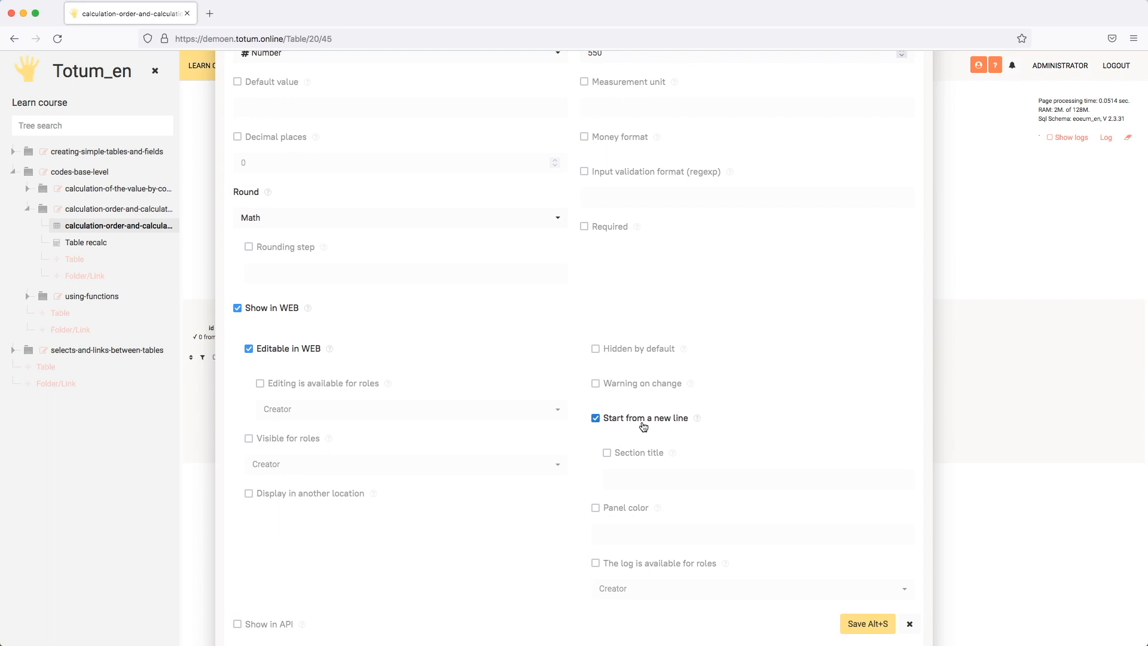
pyautogui.press('Escape')
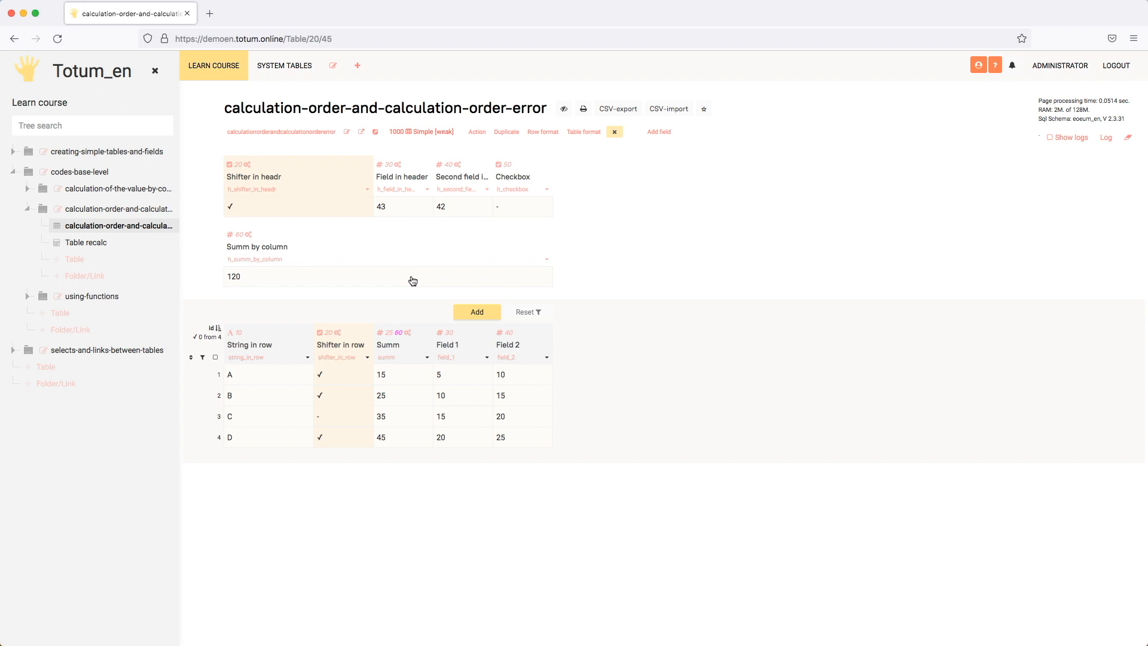
# Increase Field 1 in row A by 5, giving 10.
pyautogui.click(456, 380)
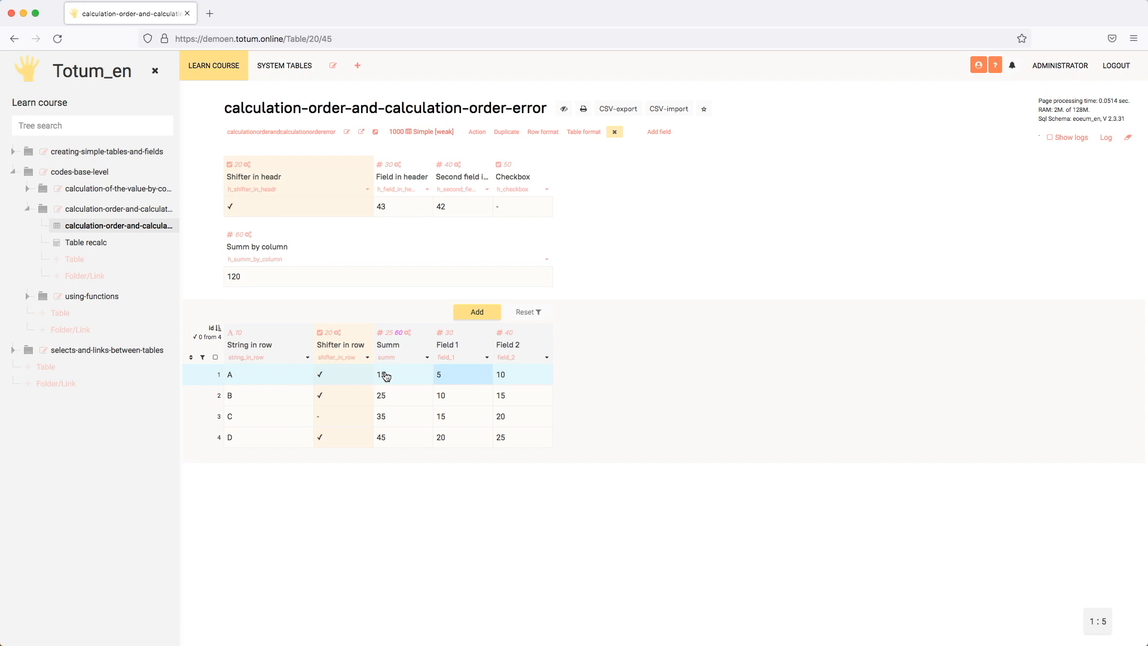
pyautogui.click(462, 378)
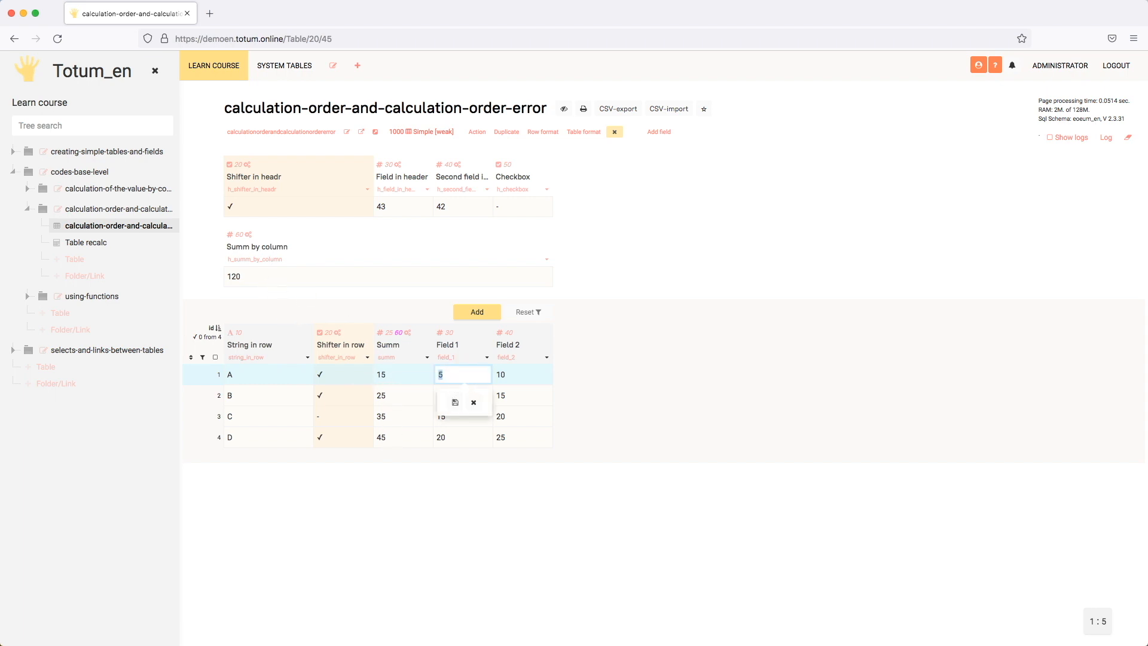
pyautogui.write('+5')
pyautogui.press('Return')
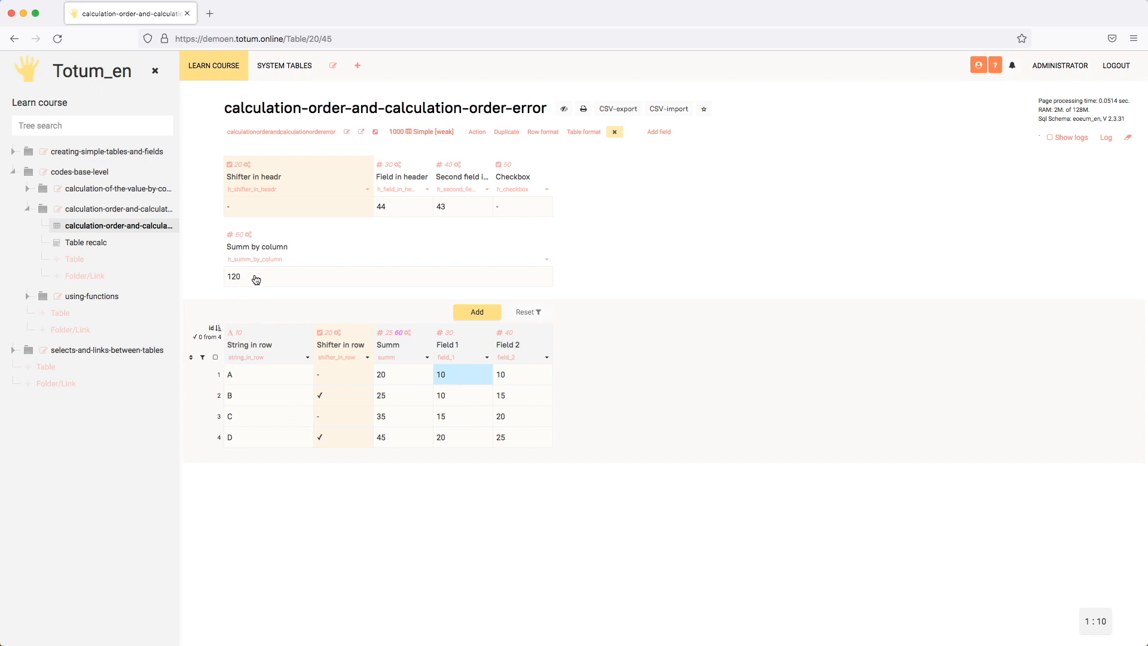
# Compare the total of the Summ column's rows with the value in the Summ by column header field.
pyautogui.click(411, 376)
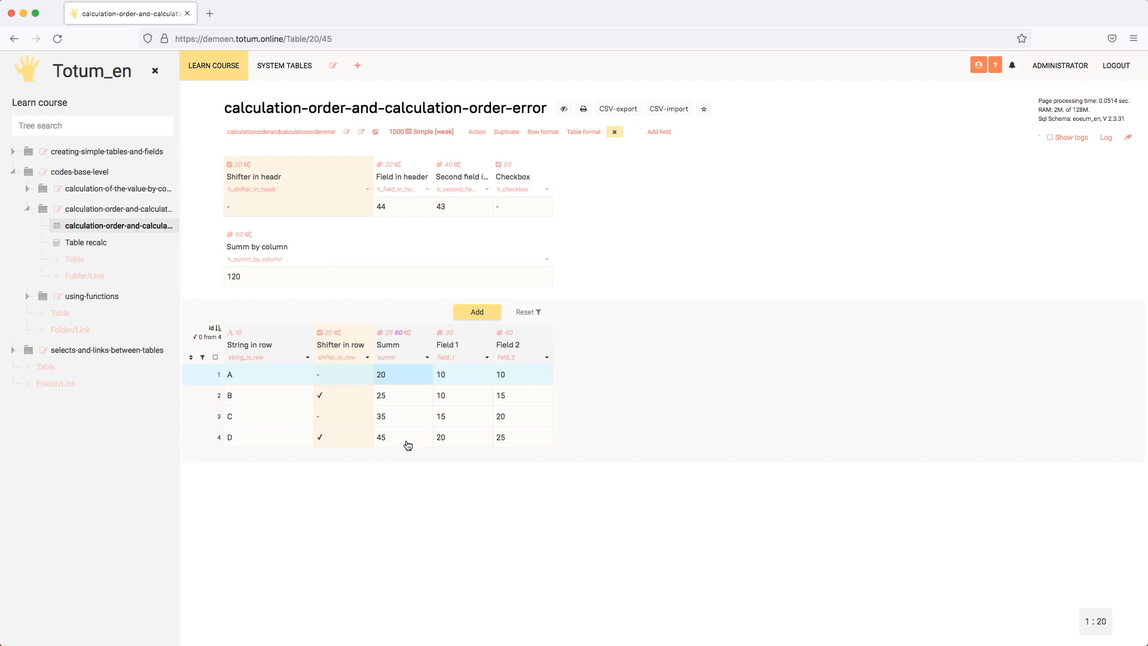
pyautogui.keyDown('shift'); pyautogui.click(401, 443); pyautogui.keyUp('shift')
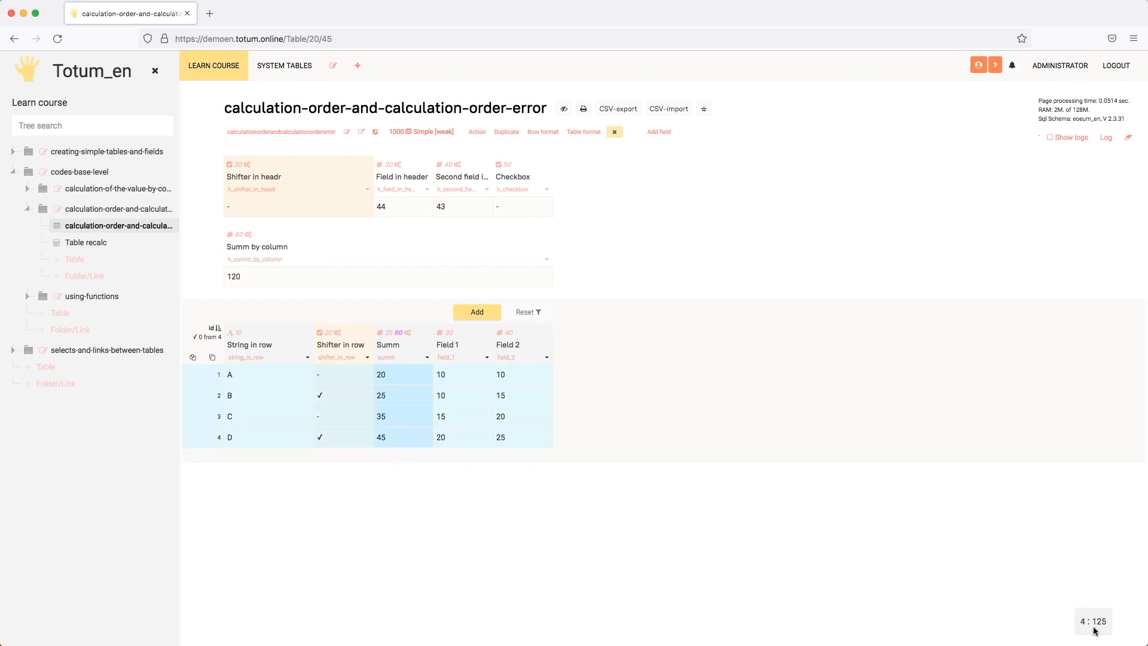
pyautogui.click(413, 381)
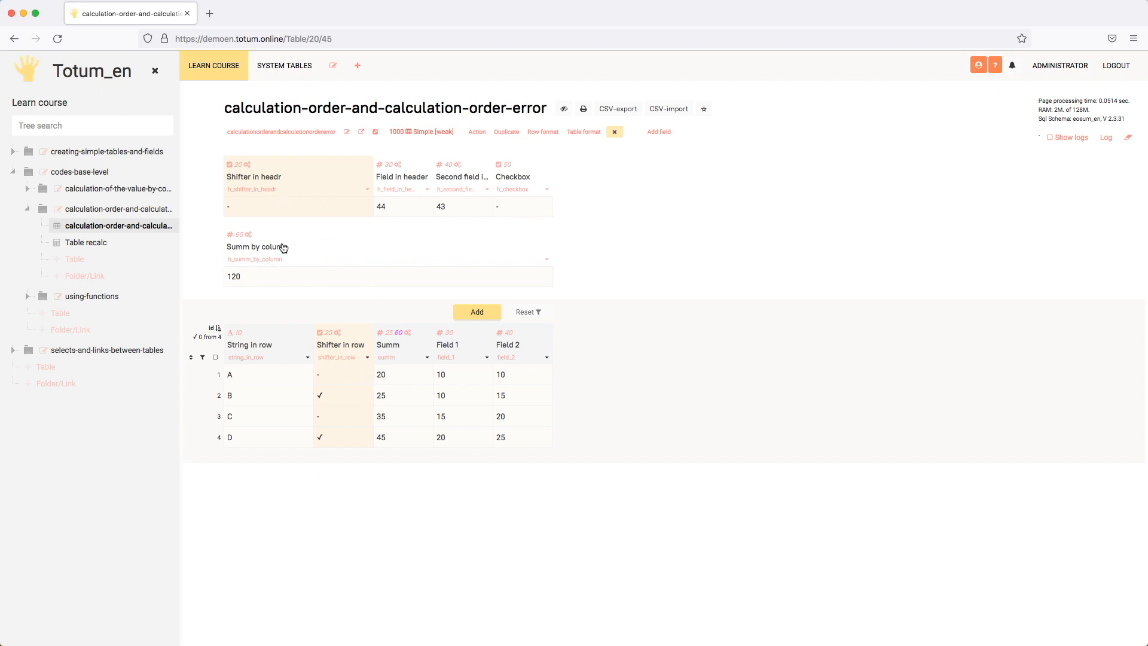
pyautogui.click(345, 279)
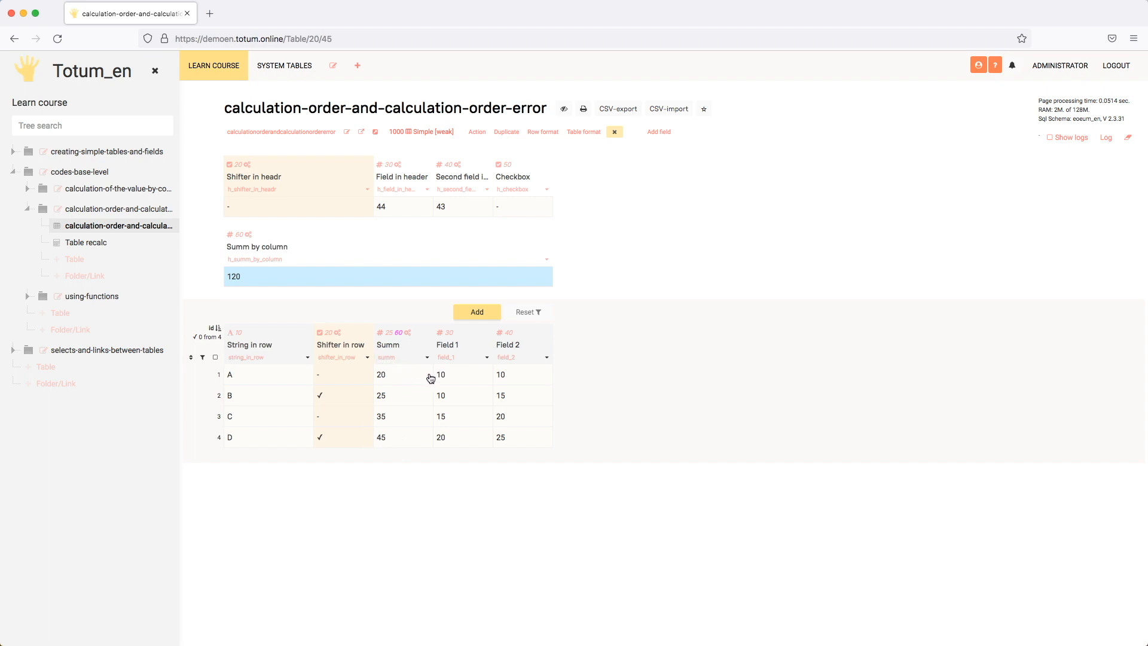
pyautogui.click(411, 378)
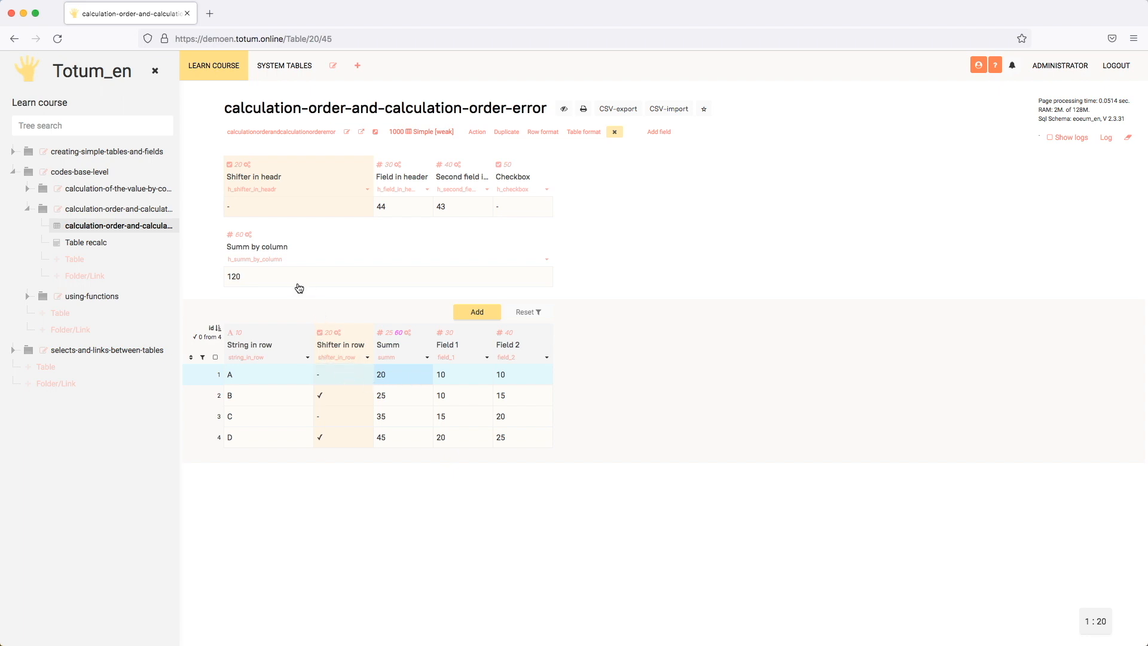
# Reload the table to recalculate the Summ by column header field and check its value.
pyautogui.click(58, 38)
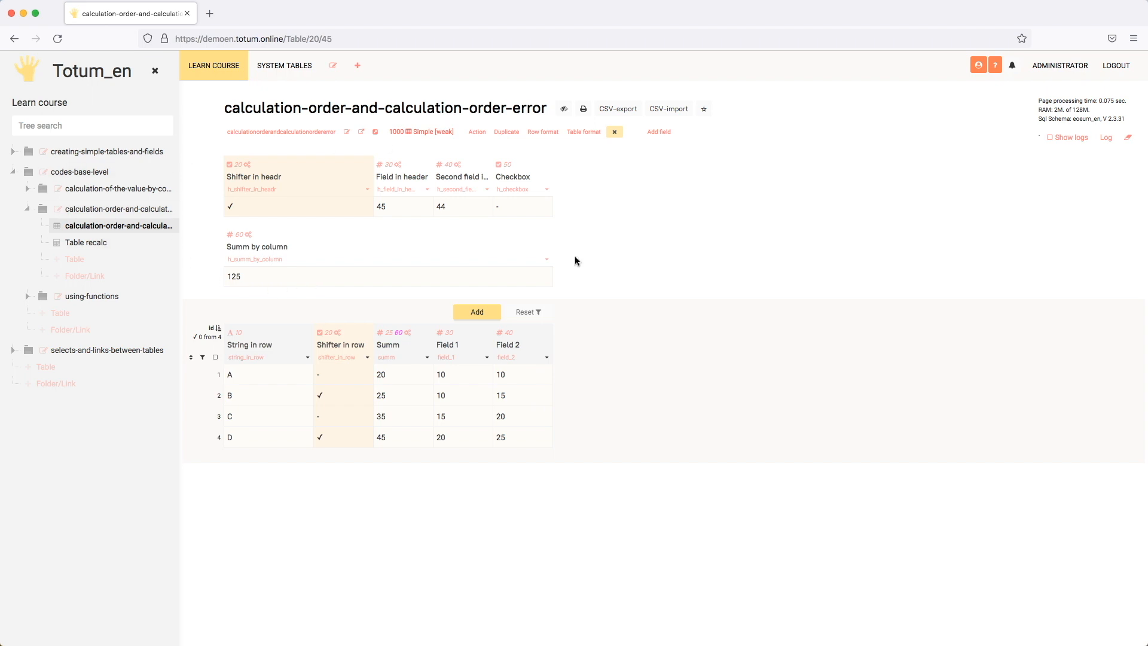
pyautogui.click(338, 283)
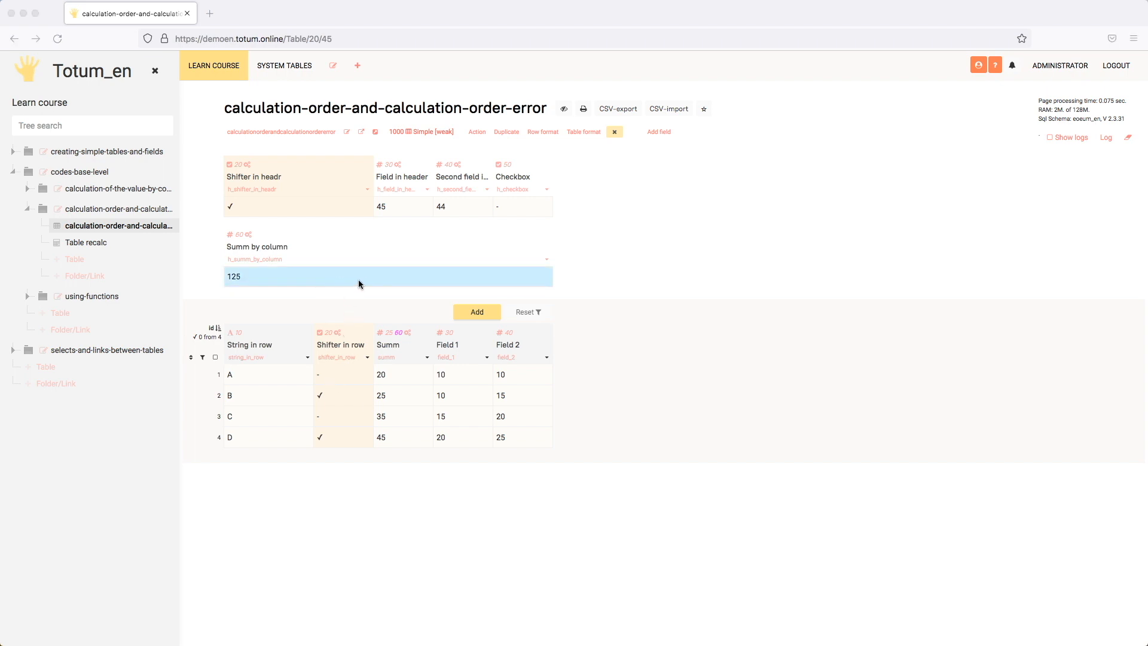
pyautogui.click(360, 282)
# Open the Table recalc table and read the error details of the Data from footer field.
pyautogui.click(108, 246)
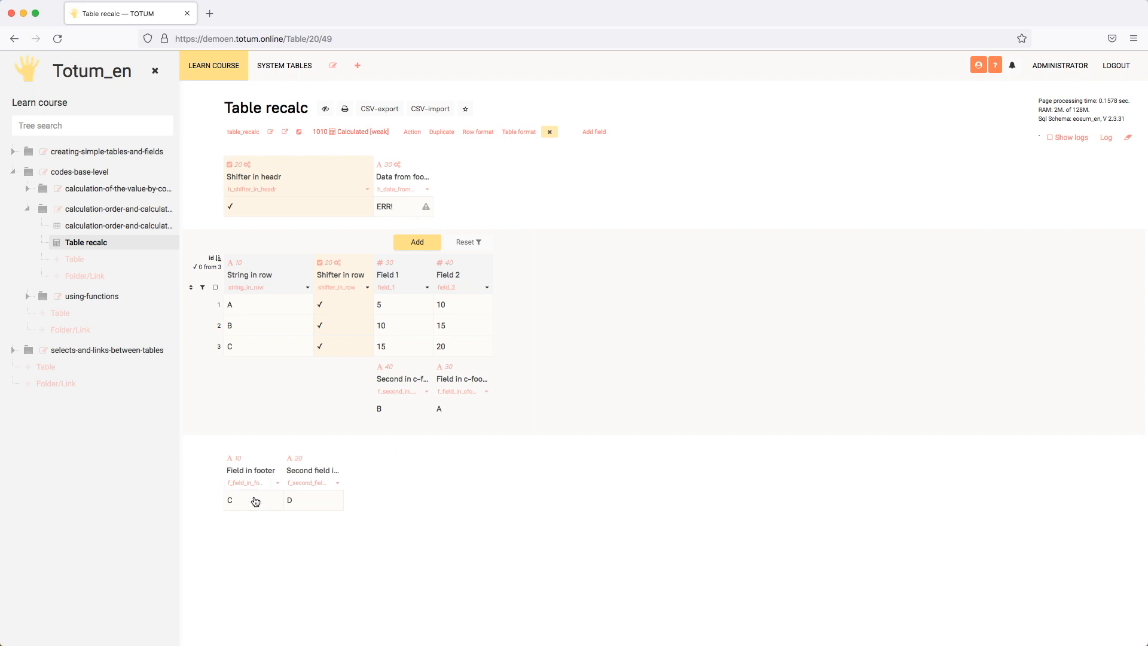
pyautogui.click(417, 214)
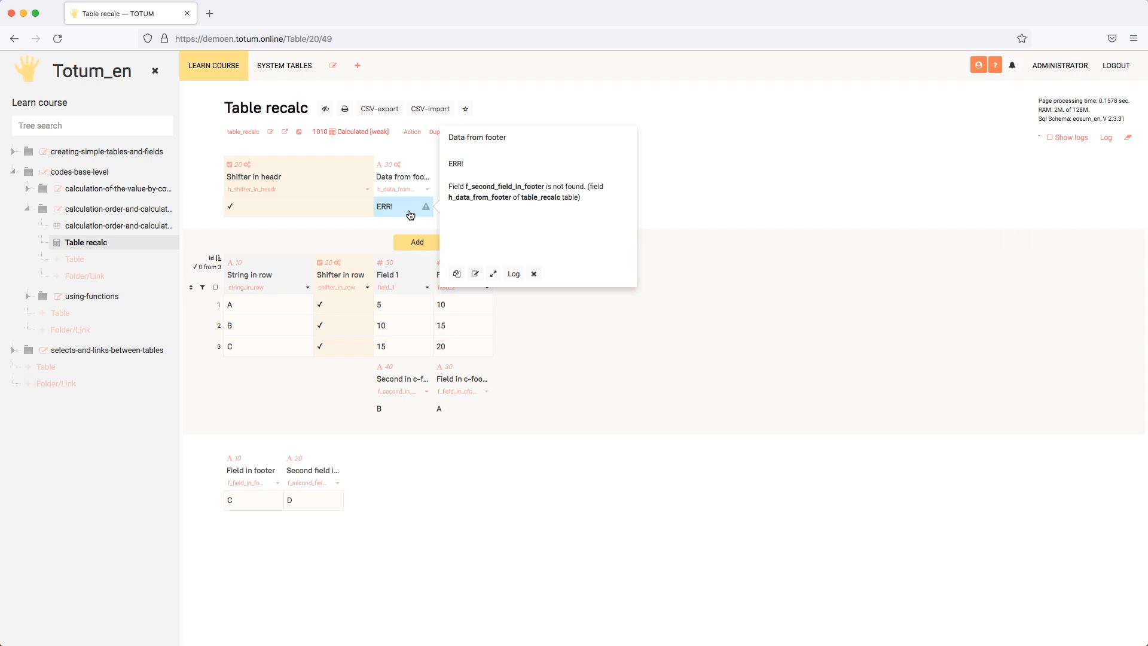
pyautogui.moveTo(467, 186); pyautogui.dragTo(544, 185)
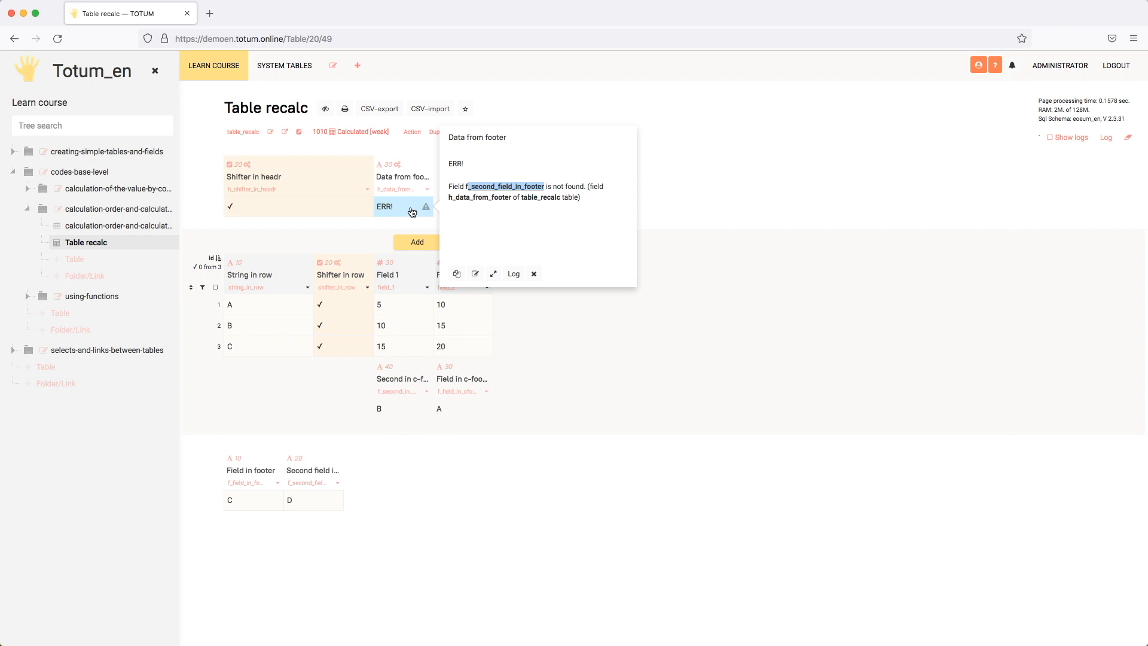
pyautogui.press('Escape')
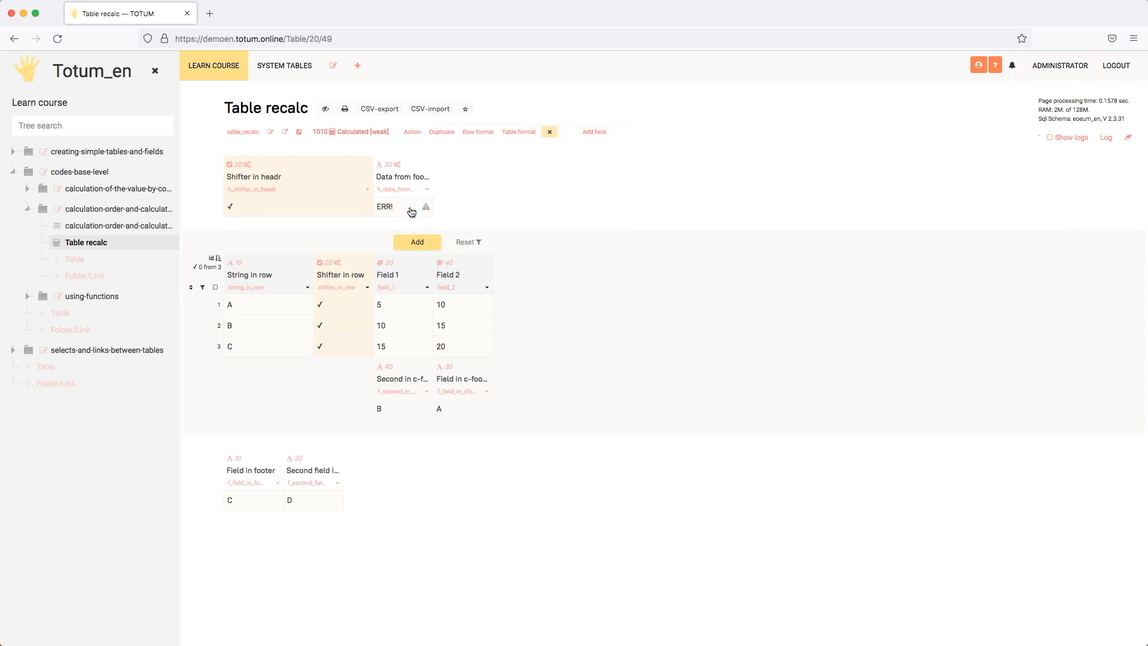
# In the calculation-order-and-calculation-order-error table, set the Summ by column field to display in another location with Footer placement.
pyautogui.click(140, 227)
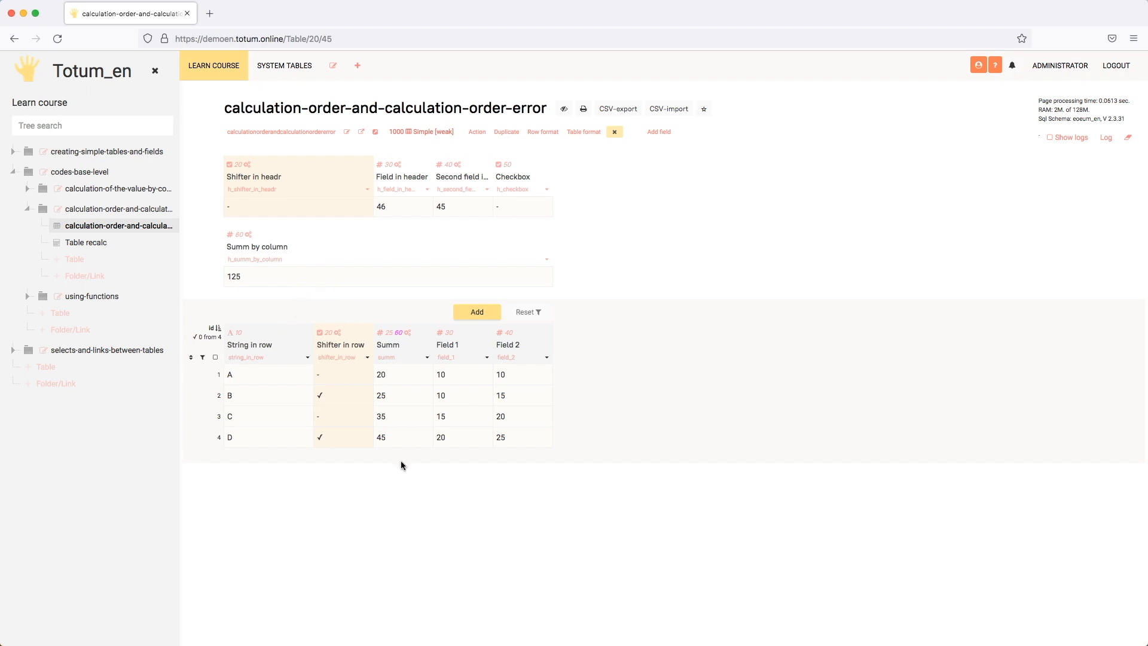
pyautogui.click(386, 358)
pyautogui.click(546, 260)
pyautogui.scroll(-5, 492, 337)
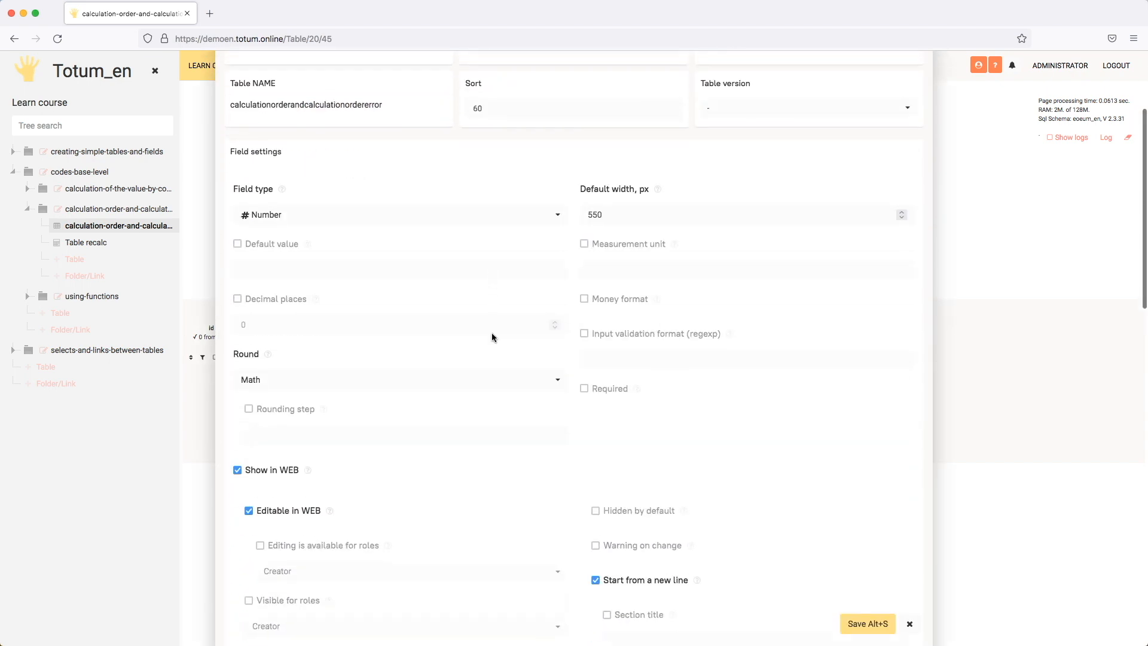
pyautogui.scroll(-4, 492, 333)
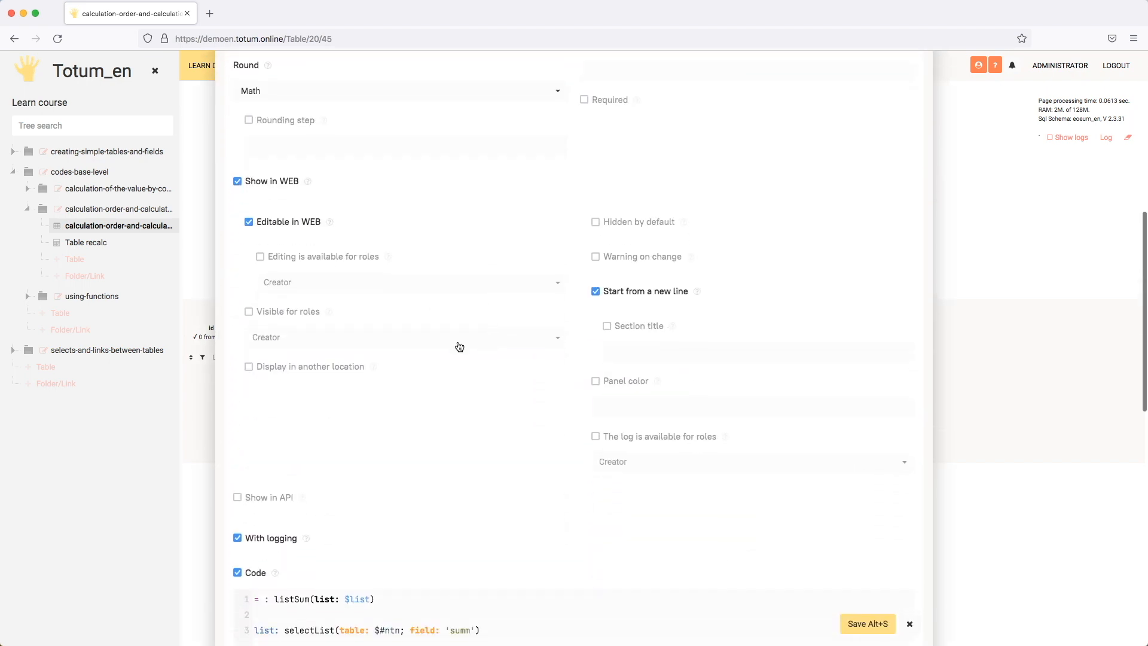
pyautogui.click(334, 369)
pyautogui.click(326, 405)
pyautogui.click(333, 432)
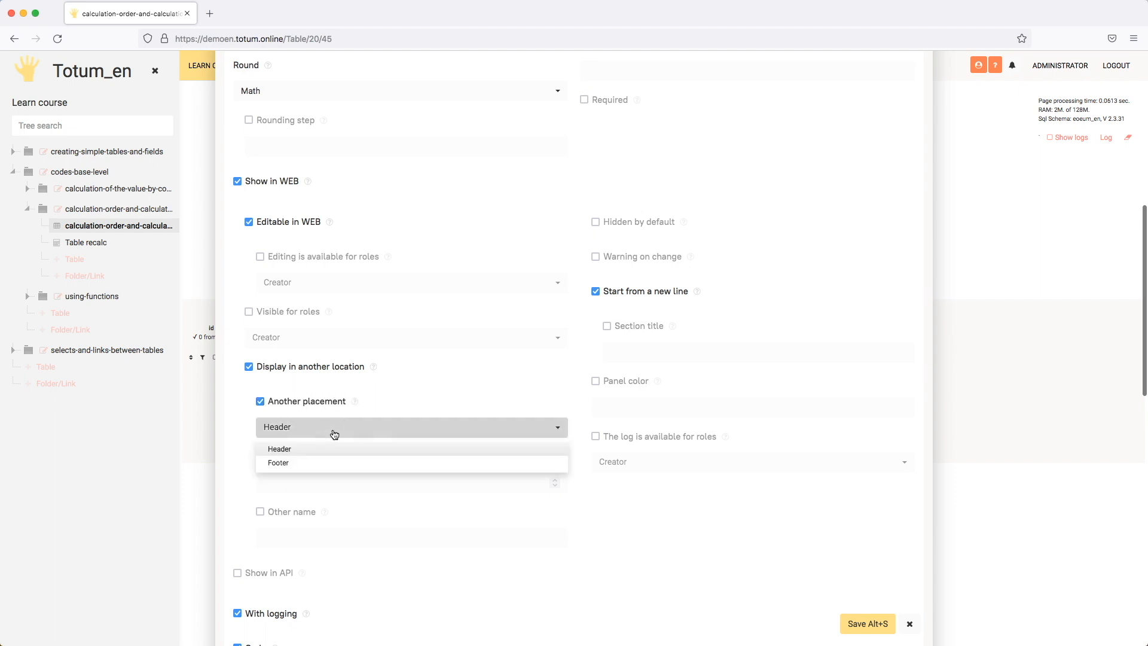
pyautogui.click(308, 465)
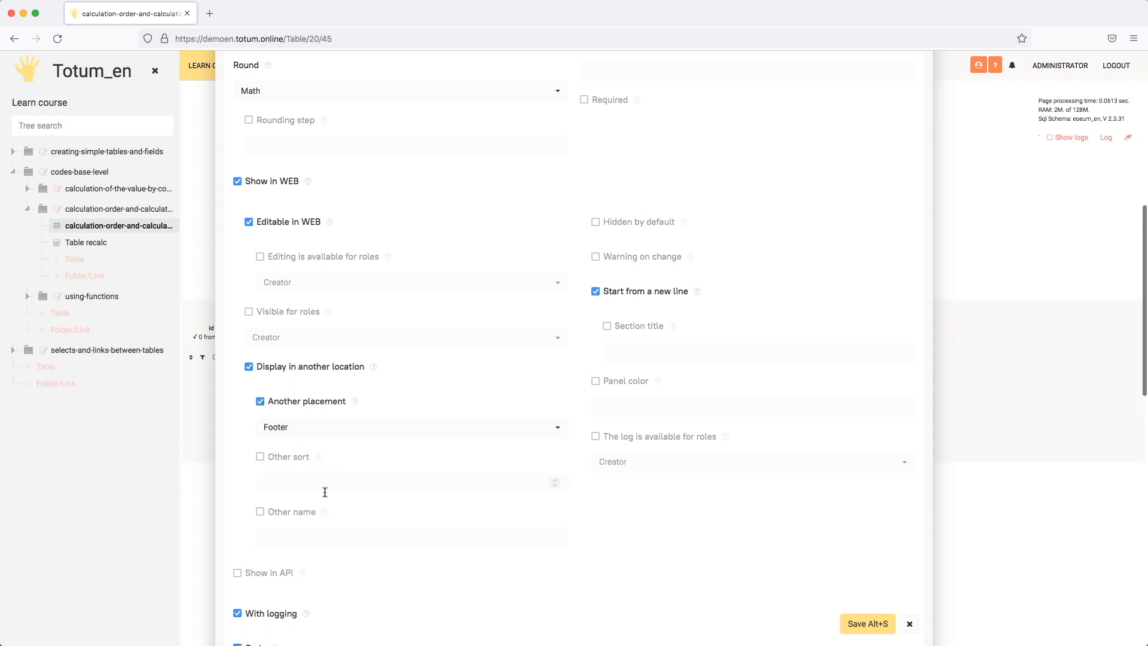
# Enable Other name for the Summ by column field with the value summ, and save the field.
pyautogui.click(302, 512)
pyautogui.click(301, 535)
pyautogui.write('summ')
pyautogui.click(876, 623)
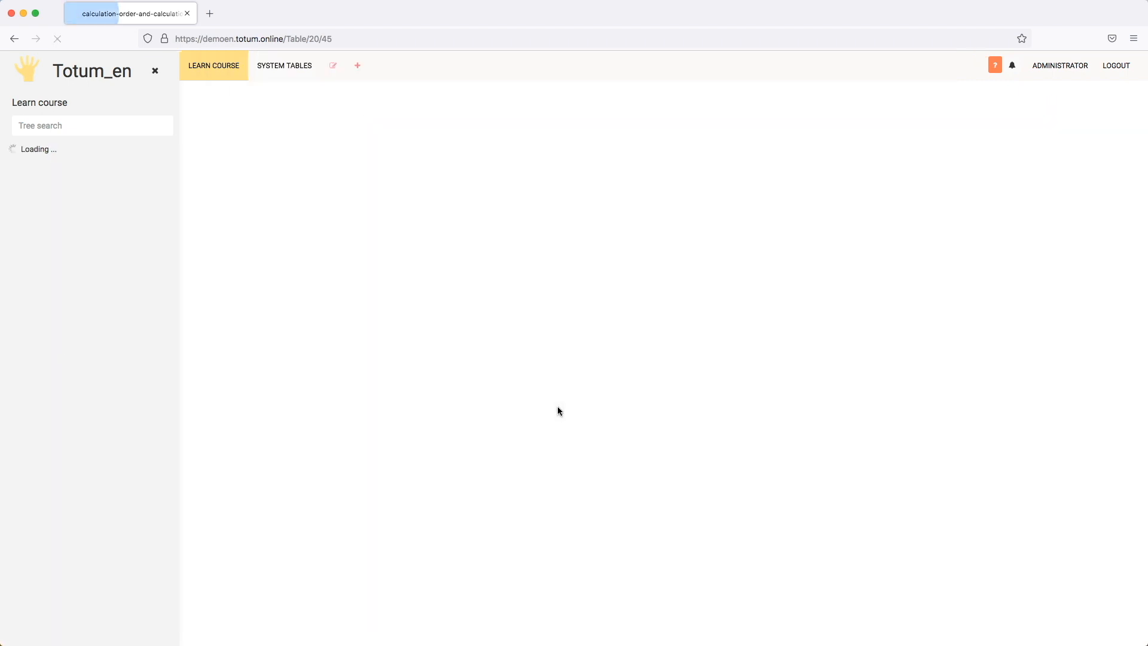
pyautogui.click(402, 434)
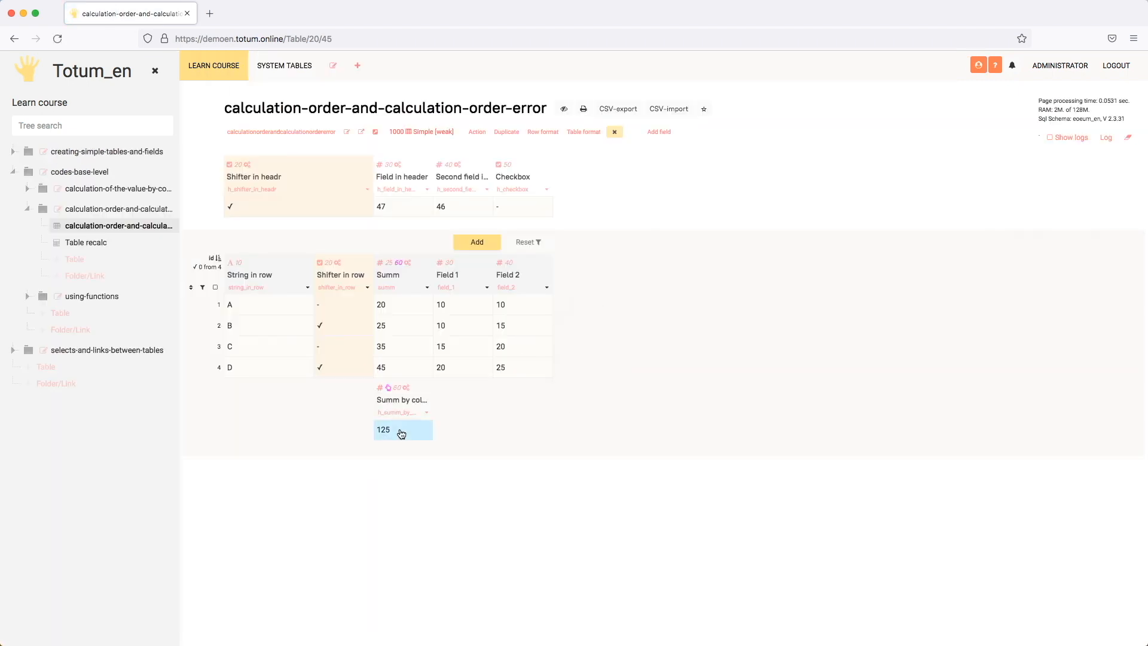
# Set Field 1 in row A to 15 and reload the table to recalculate the Summ by column field.
pyautogui.doubleClick(471, 305)
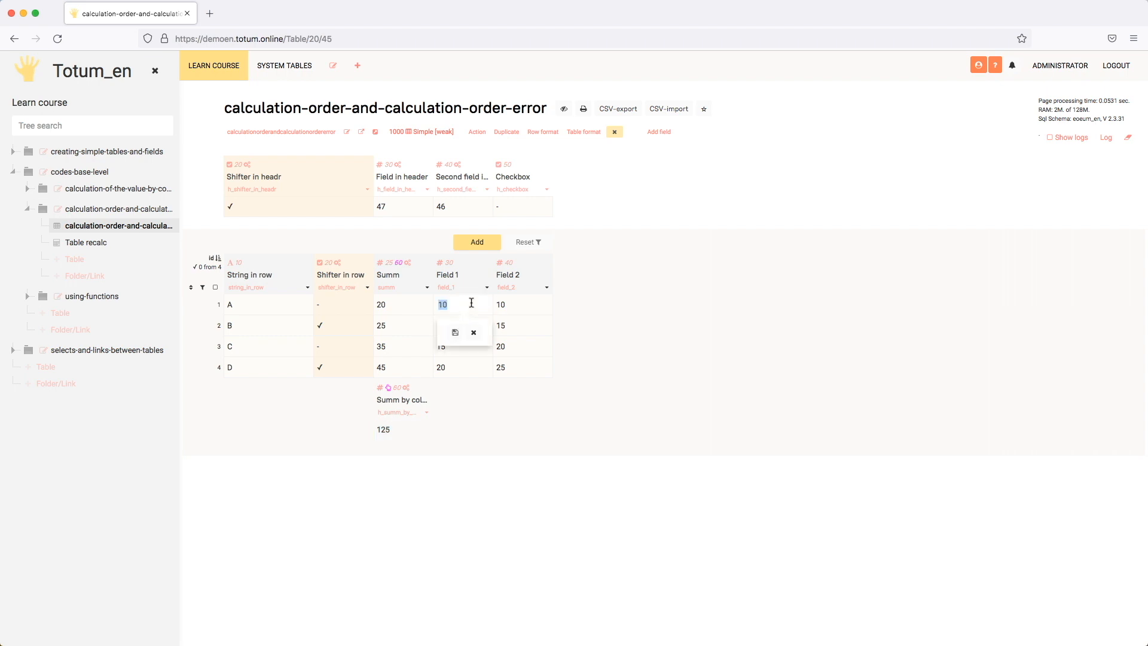
pyautogui.write('15')
pyautogui.press('Return')
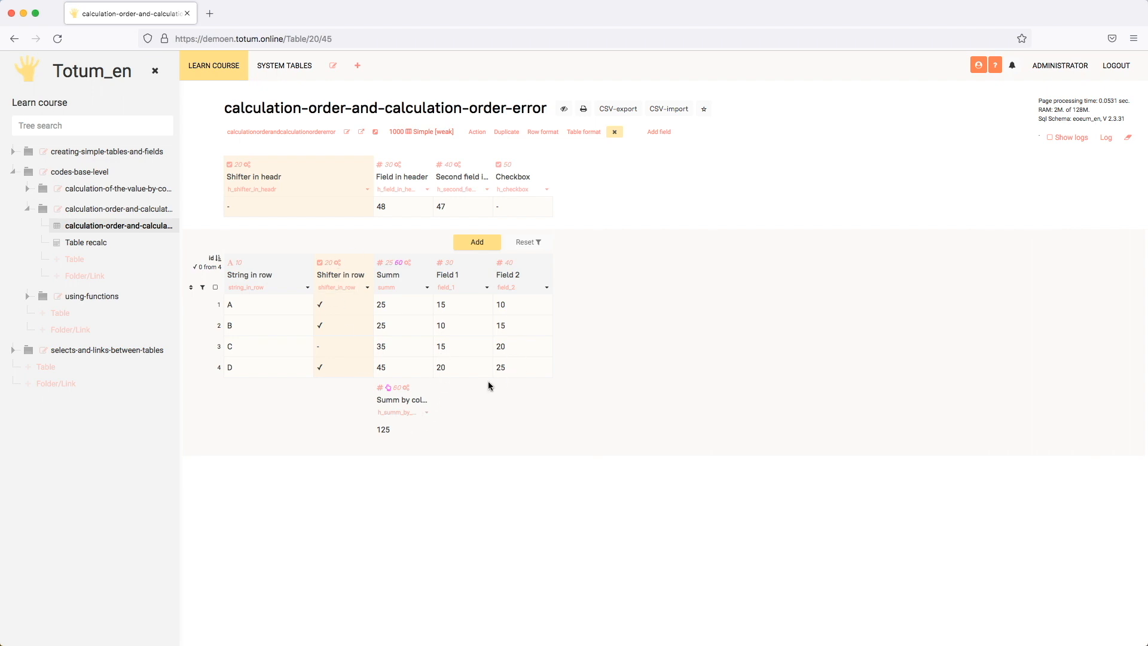
pyautogui.click(58, 39)
pyautogui.click(412, 432)
# Review the Summ field's sort setting and its calculation code, leaving the field settings without saving.
pyautogui.click(426, 288)
pyautogui.scroll(-6, 447, 310)
pyautogui.scroll(-7, 448, 309)
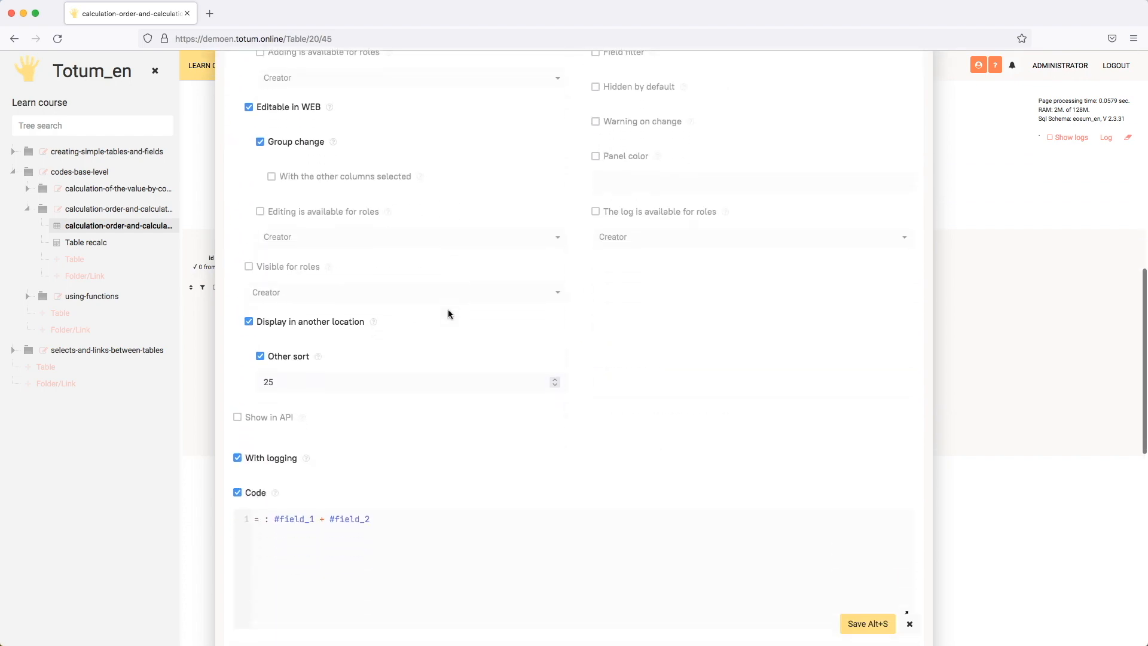
pyautogui.click(276, 385)
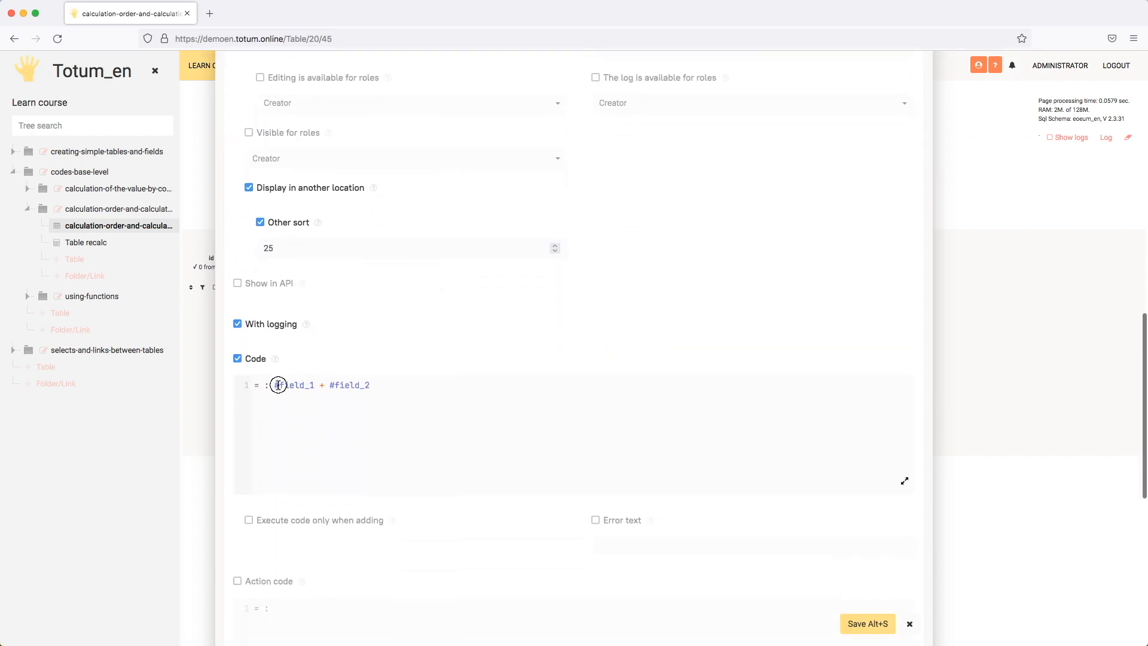
pyautogui.doubleClick(293, 386)
pyautogui.press('Escape')
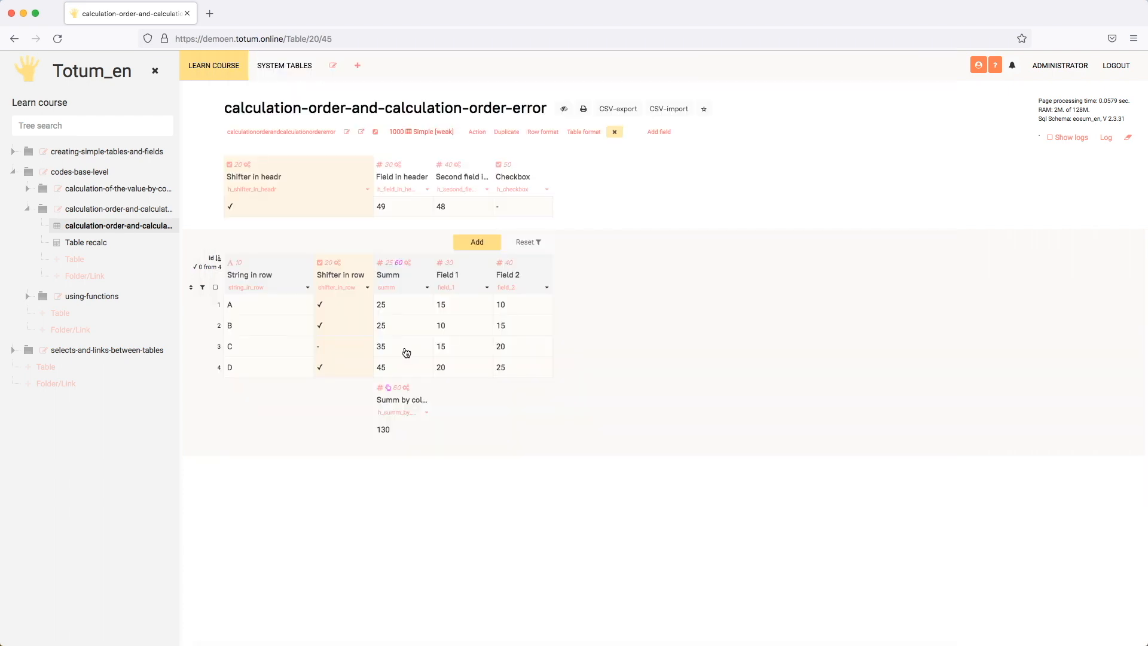
# In the Table recalc table, insert a header field after the one showing ERR! and title it Select from another table.
pyautogui.click(100, 252)
pyautogui.click(426, 190)
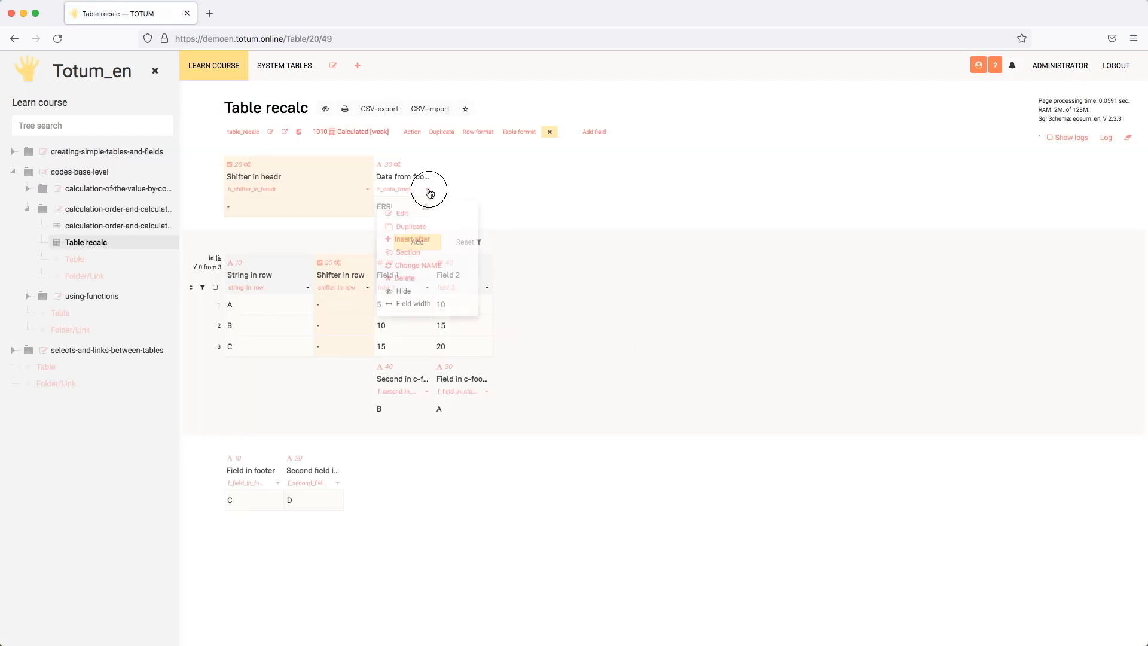
pyautogui.click(419, 240)
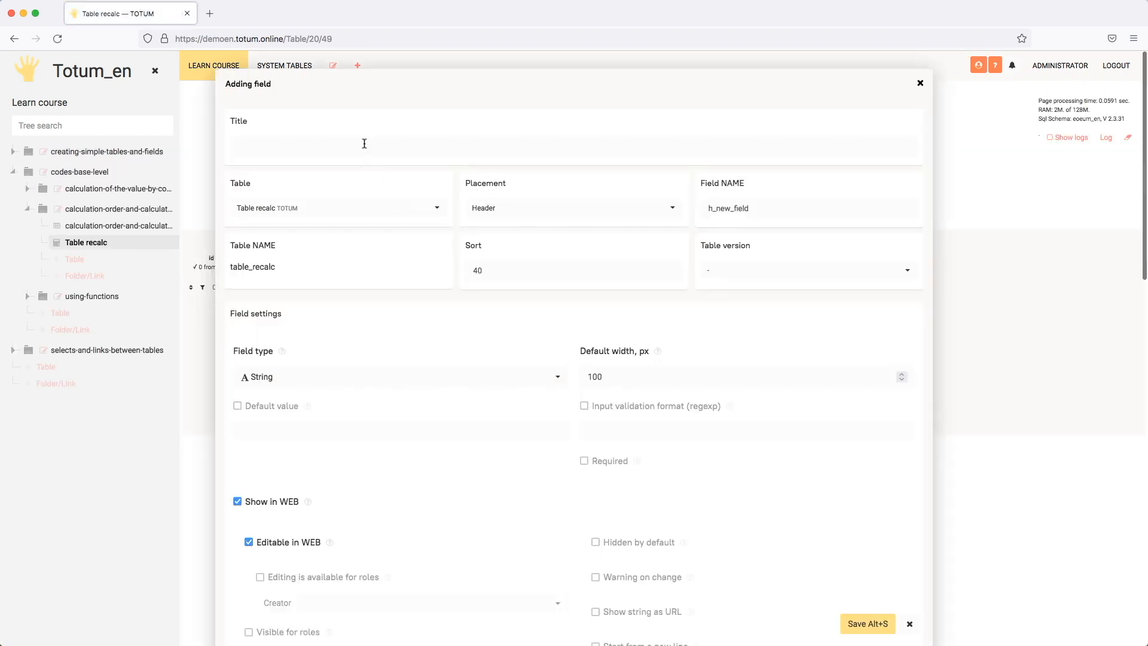
pyautogui.click(364, 144)
pyautogui.write('Select from another table')
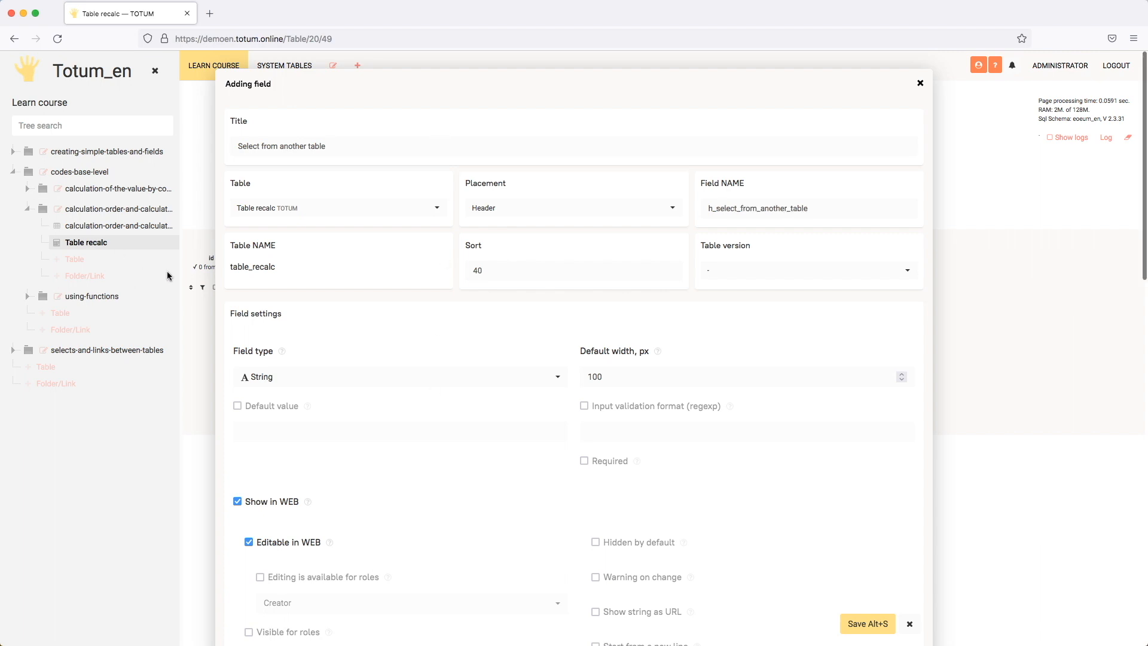
pyautogui.scroll(-5, 360, 358)
pyautogui.scroll(-3, 360, 358)
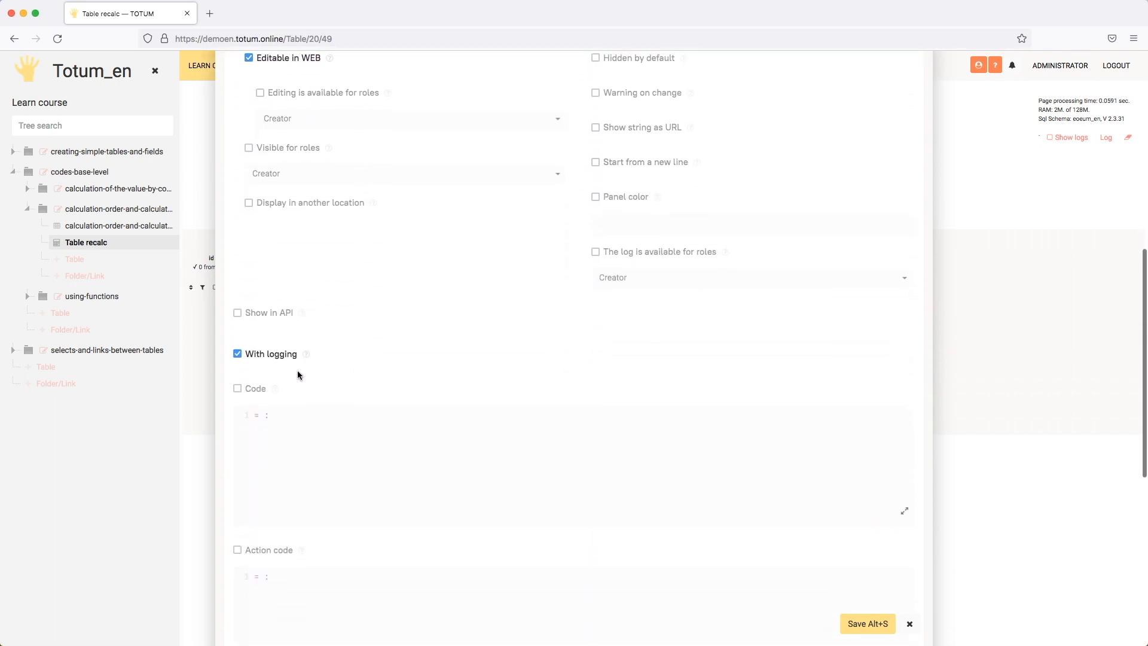
pyautogui.click(247, 385)
pyautogui.click(327, 414)
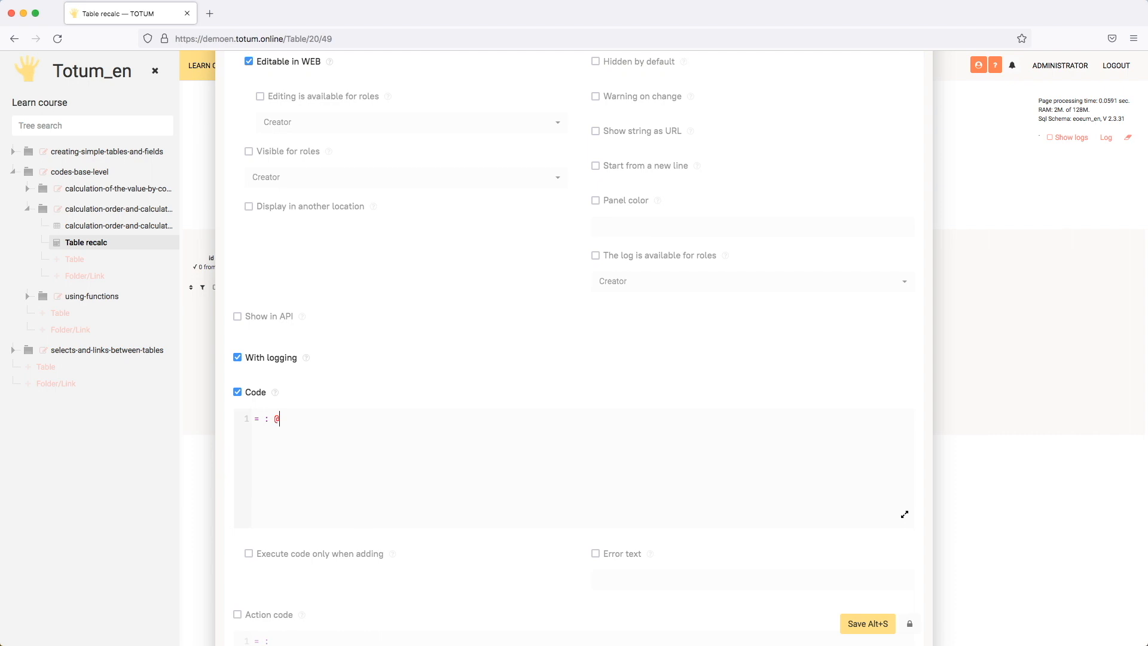
pyautogui.write('@cal')
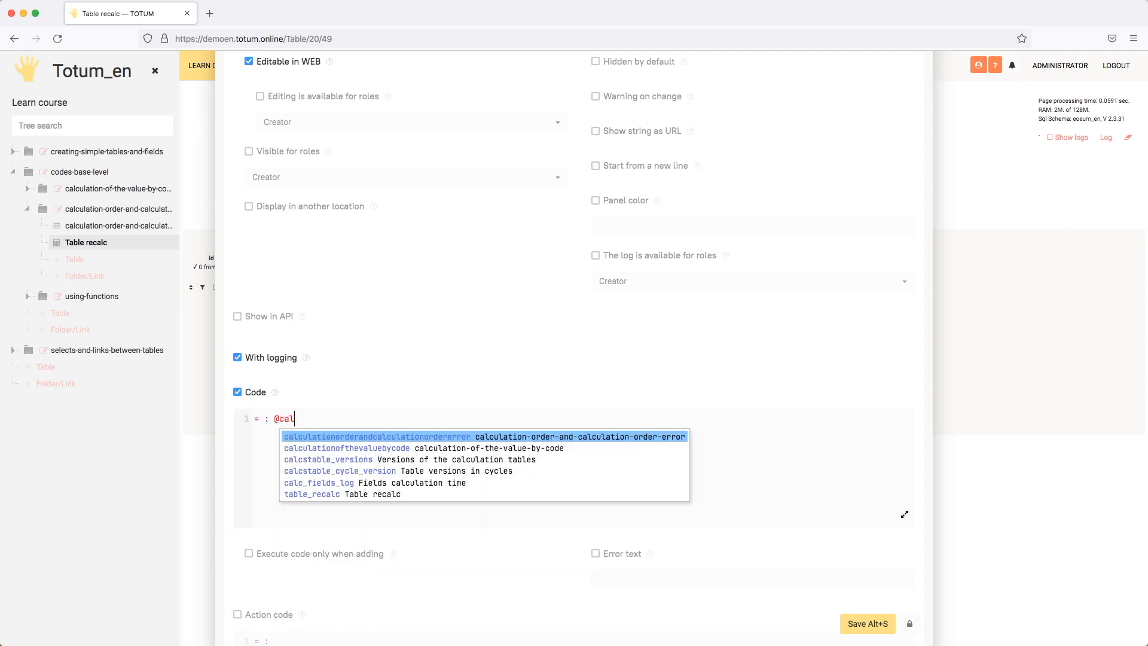
pyautogui.click(488, 441)
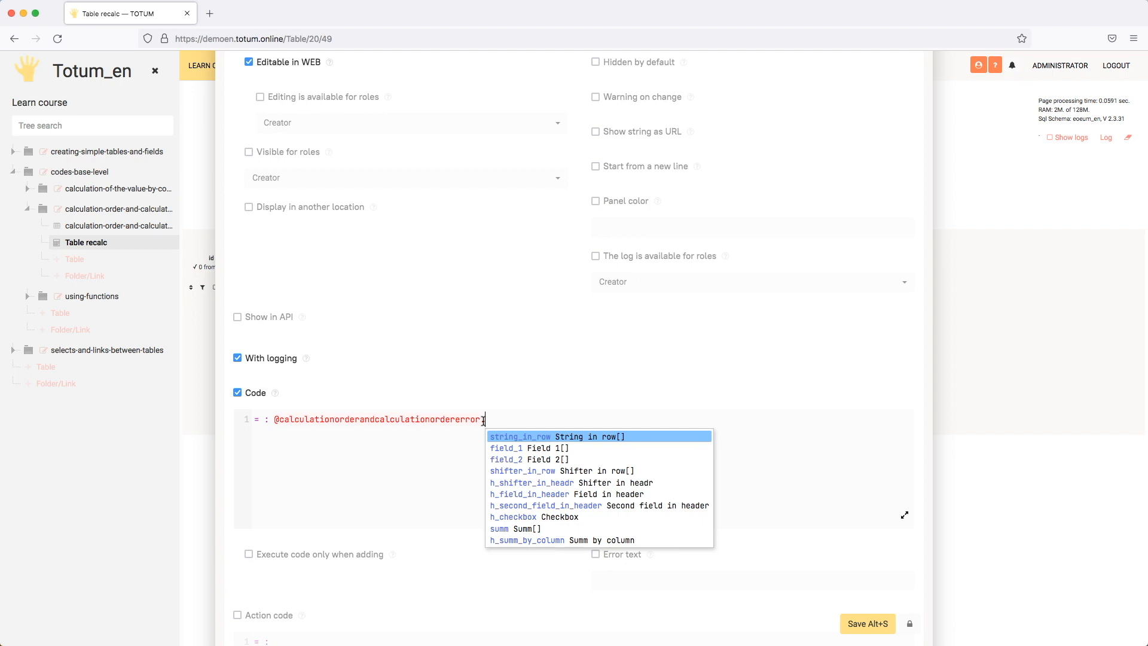
# Complete the code reference with the h_summ_by_column field and save the new field.
pyautogui.press('Down')
pyautogui.press('Down')
pyautogui.press('Down')
pyautogui.press('Down')
pyautogui.press('Down')
pyautogui.press('Down')
pyautogui.press('Down')
pyautogui.press('Down')
pyautogui.press('Down')
pyautogui.press('Return')
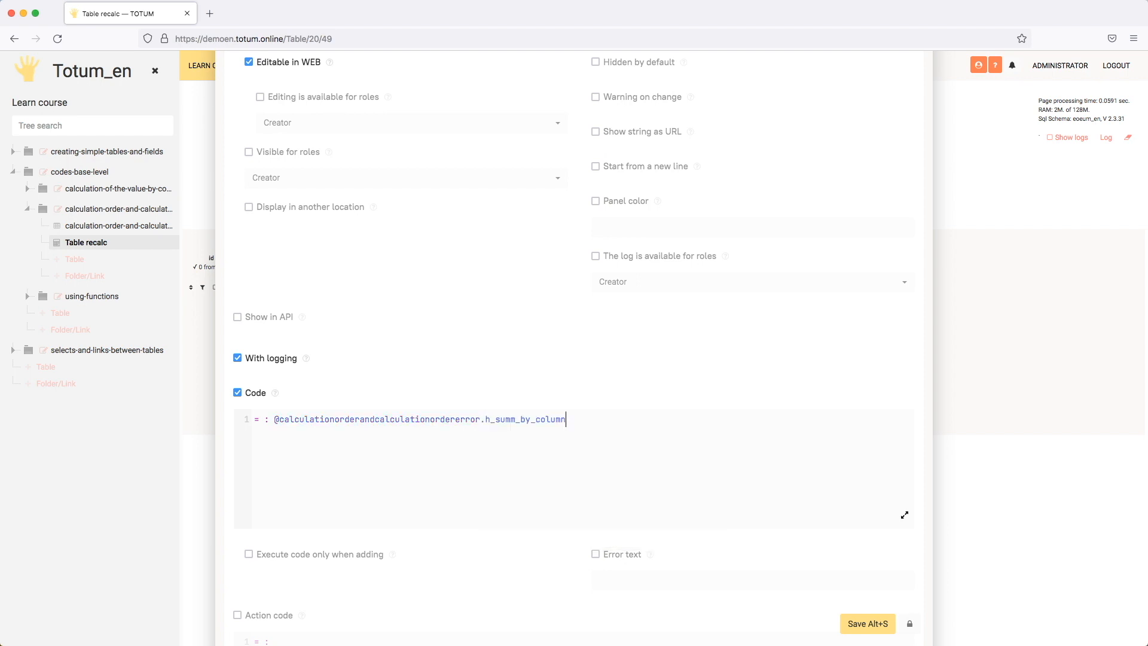
pyautogui.click(876, 622)
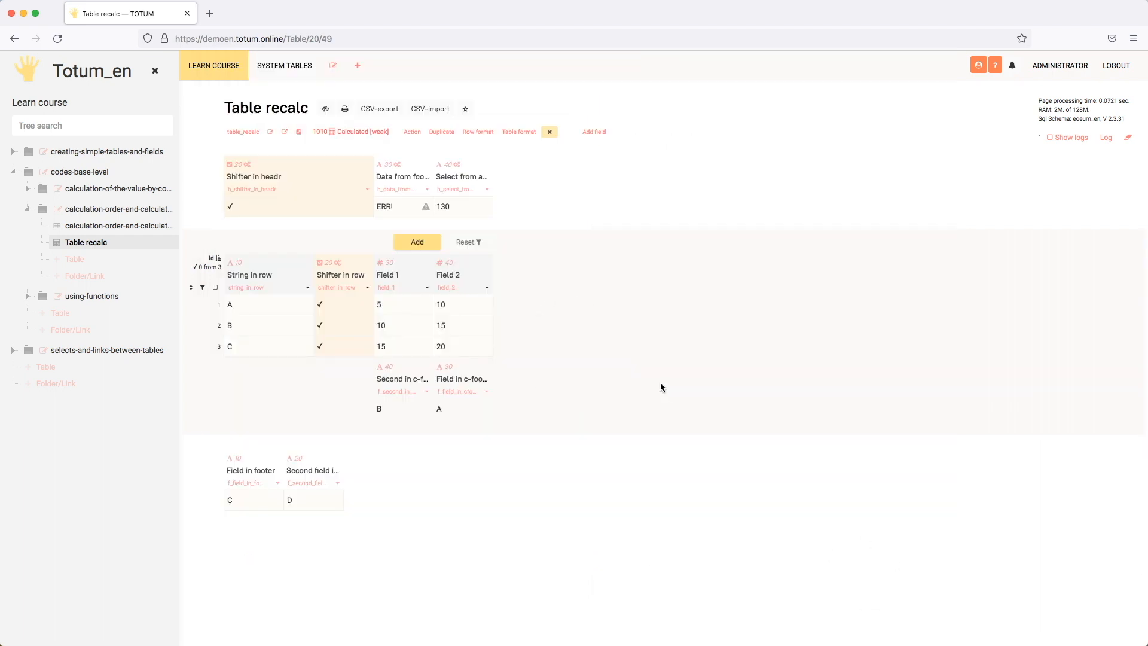
# Check the value of the Select from another table field, and return to the calculation-order-and-calculation-order-error table.
pyautogui.click(476, 208)
pyautogui.click(117, 225)
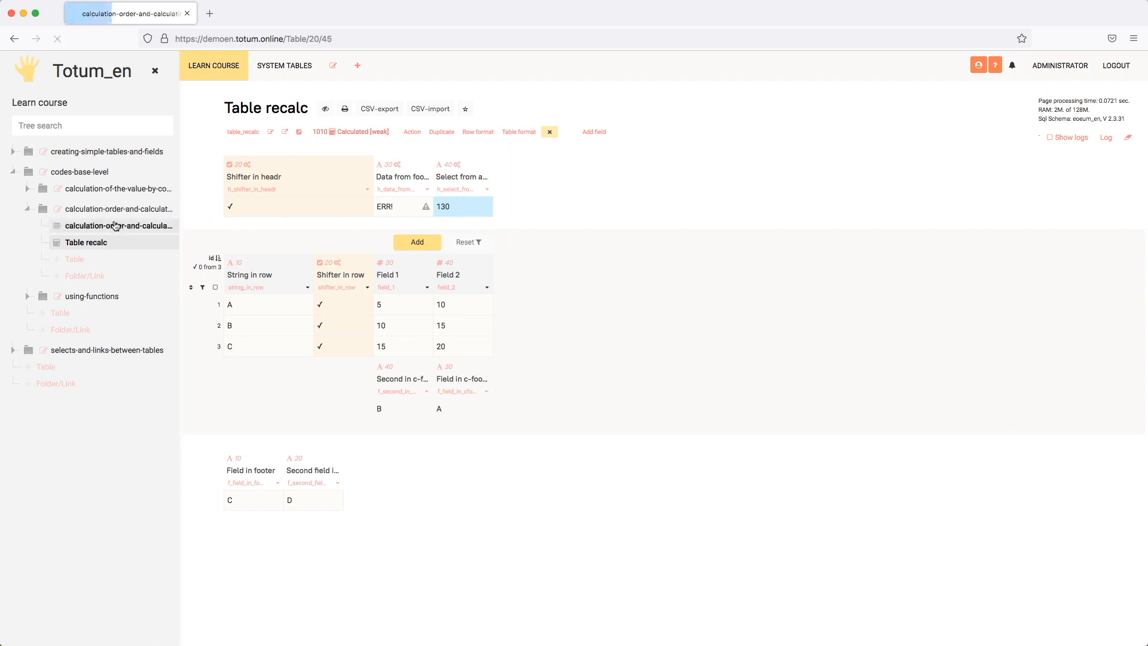